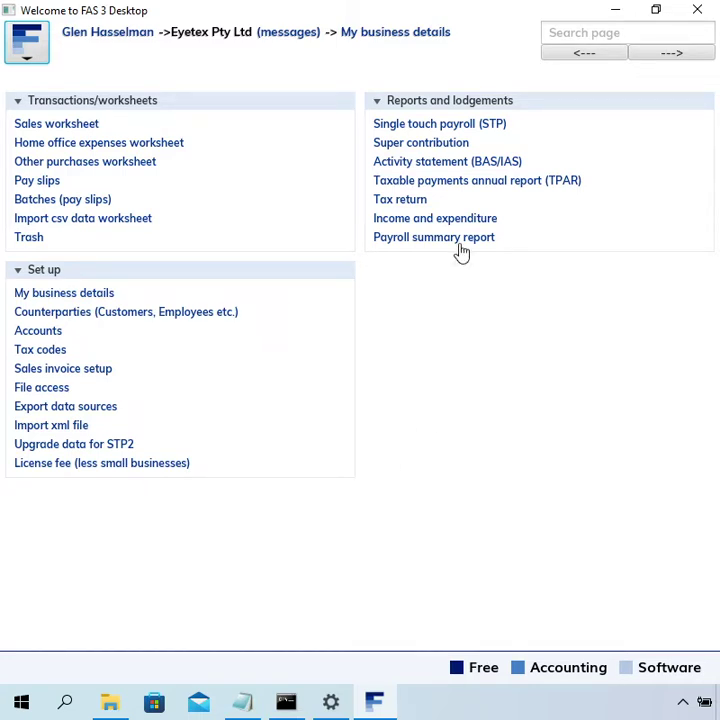
Open the Activity statement (BAS/IAS) list from Reports and lodgements on the home page
left_click(481, 166)
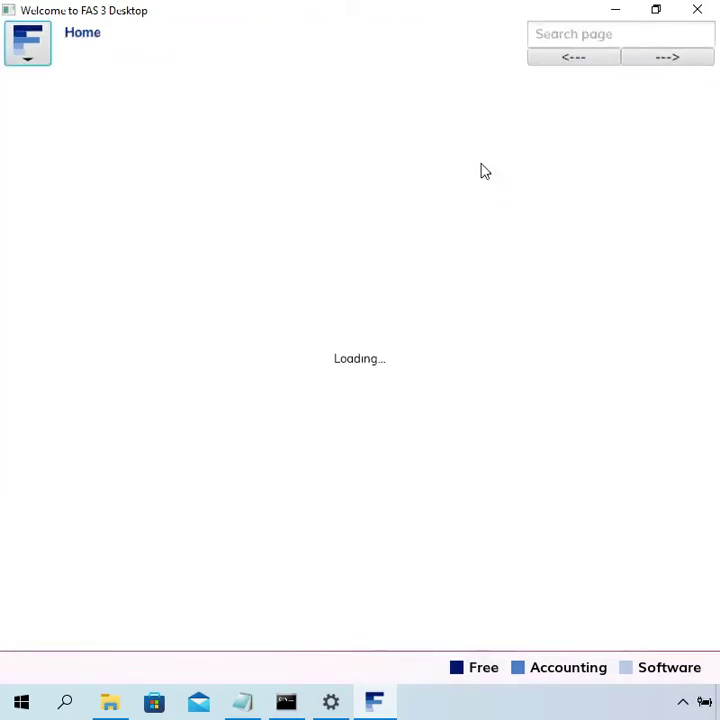
left_click(170, 223)
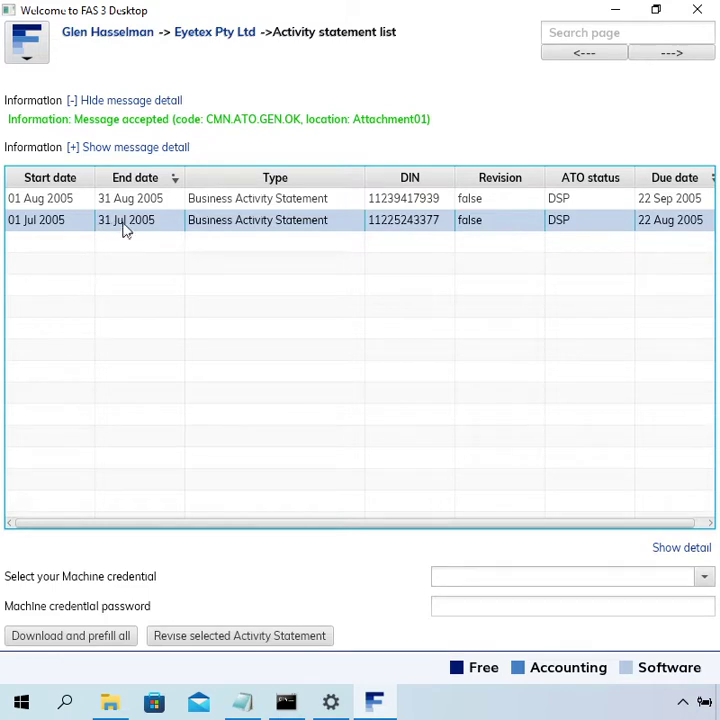
left_click(150, 202)
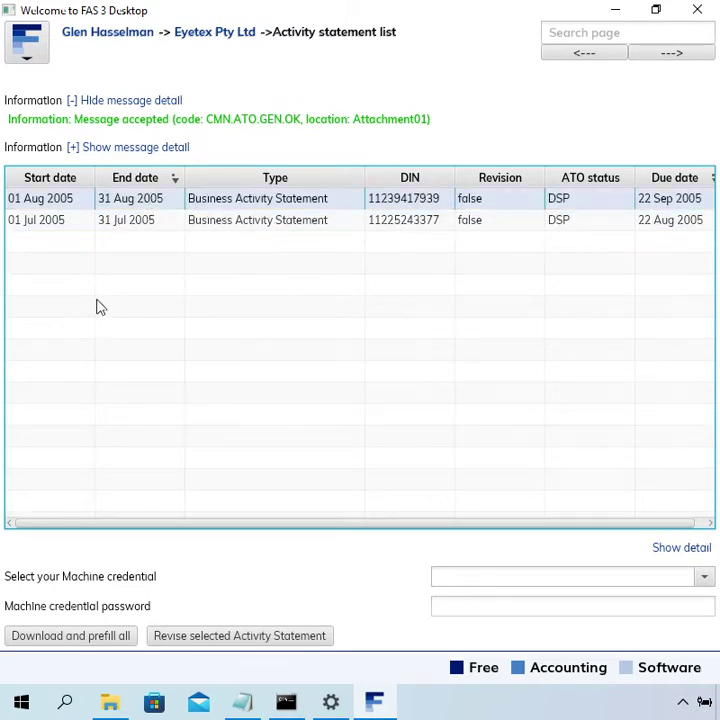
Open the 01 Aug 2005 BAS and select its 05 Jul 2005 purchase line
double_click(160, 207)
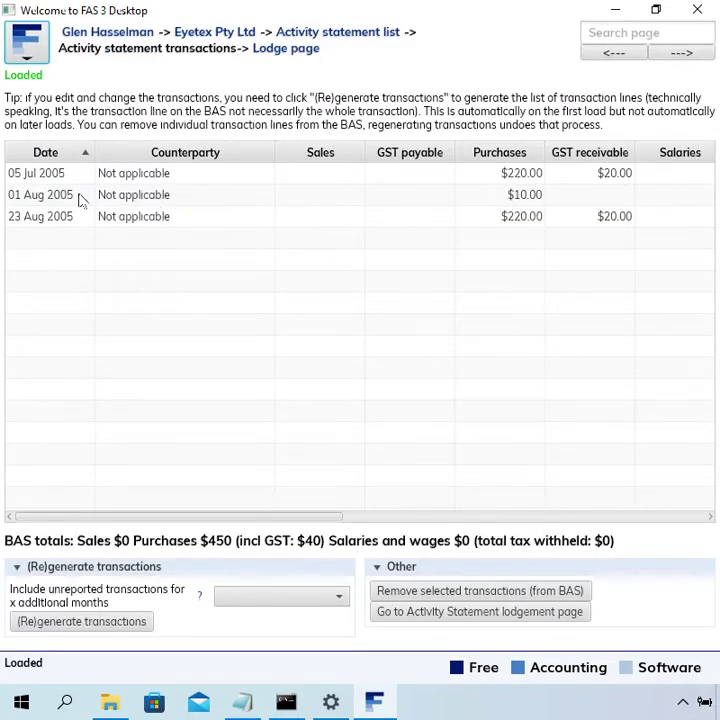
left_click(76, 179)
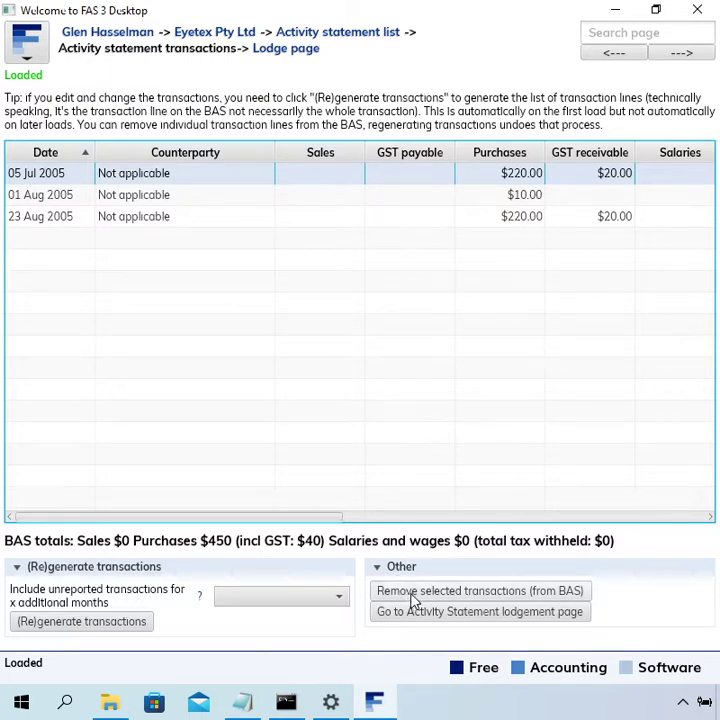
Remove the 05 Jul 2005 line from the August BAS, leaving $230 in purchases
left_click(413, 592)
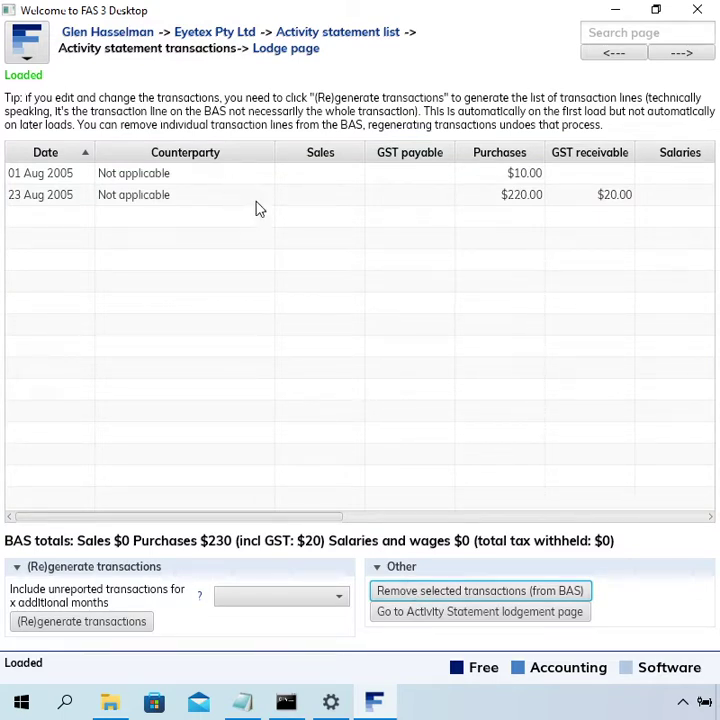
Review the four lines on the 01 Jul 2005 BAS (sales $310, purchases $75), then return
left_click(379, 34)
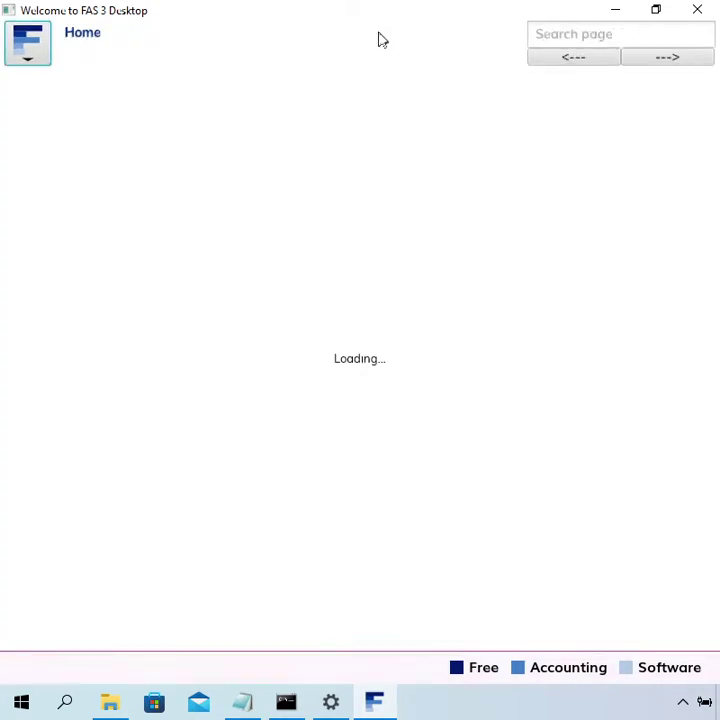
left_click(199, 221)
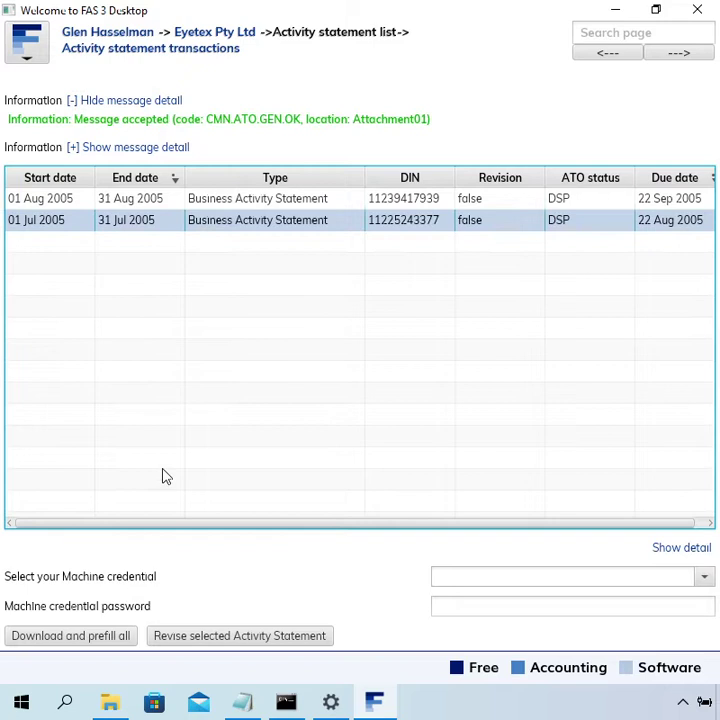
double_click(172, 221)
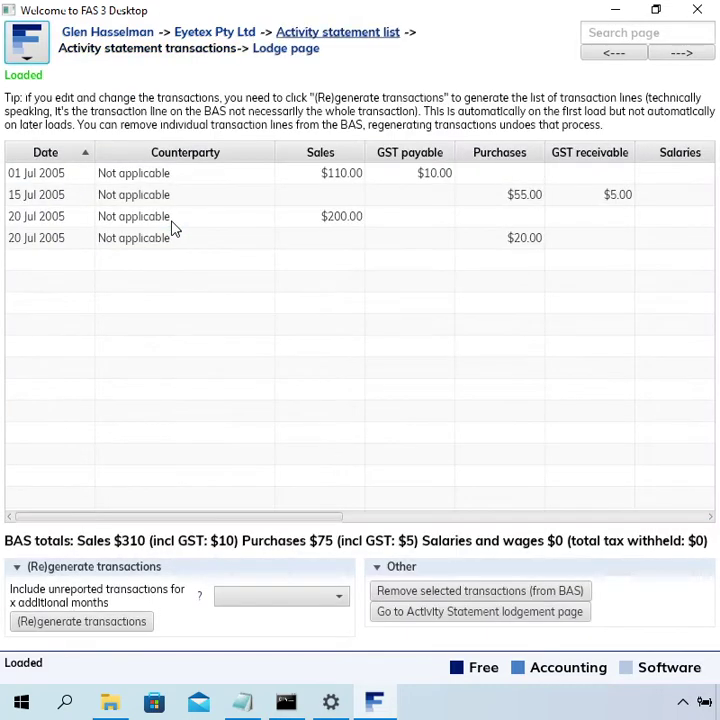
left_click(262, 178)
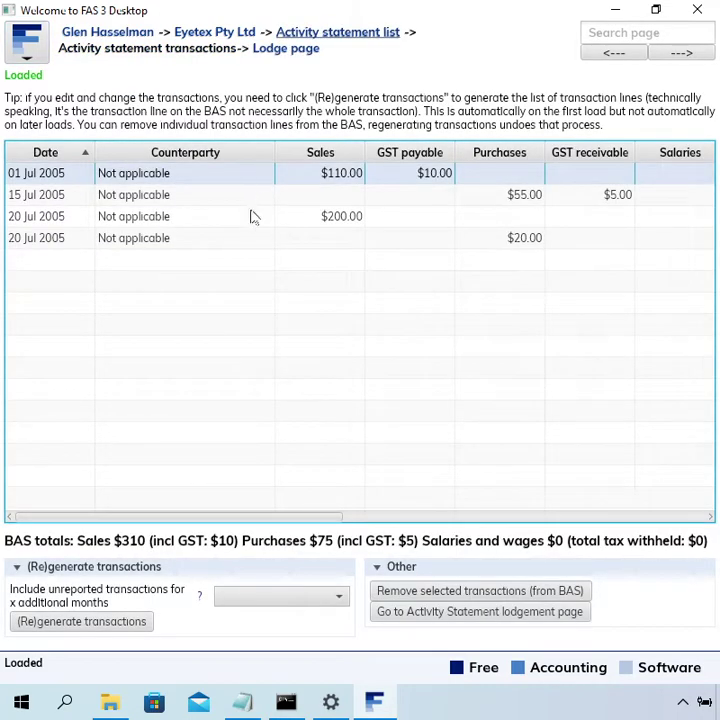
left_click(252, 216)
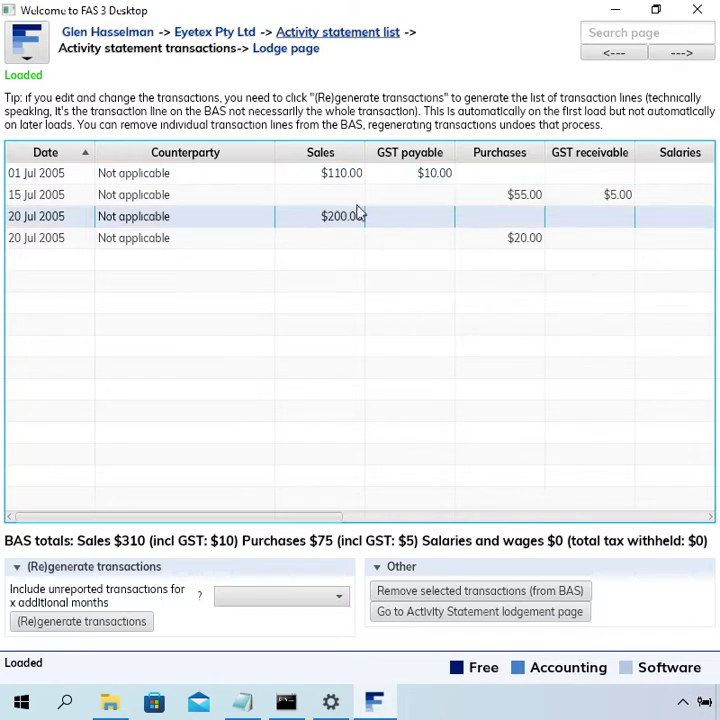
left_click(477, 194)
left_click(495, 240)
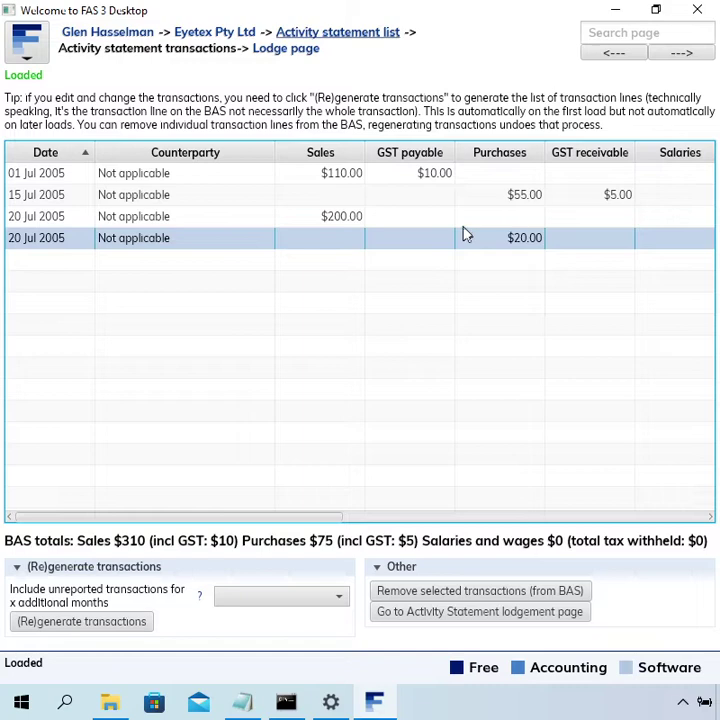
left_click(367, 40)
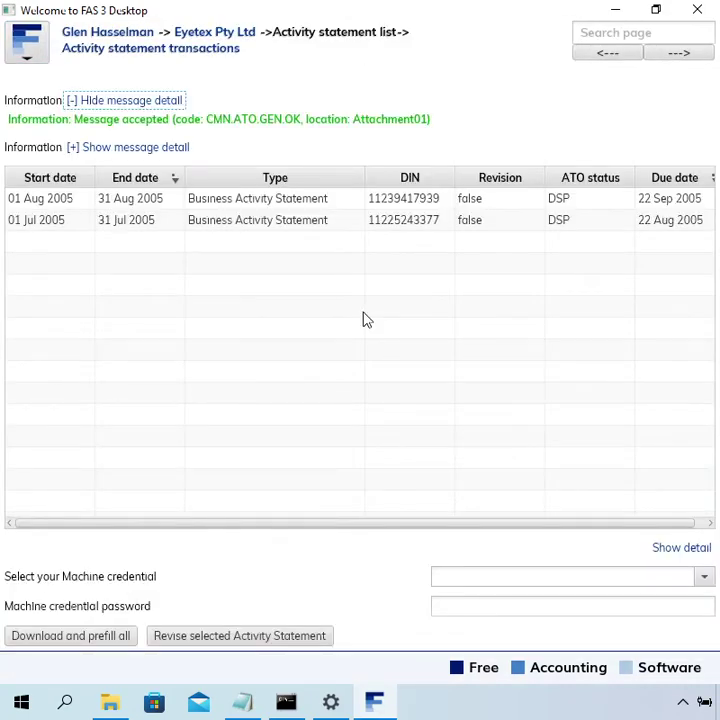
Create a revision of the July 2005 BAS
left_click(238, 222)
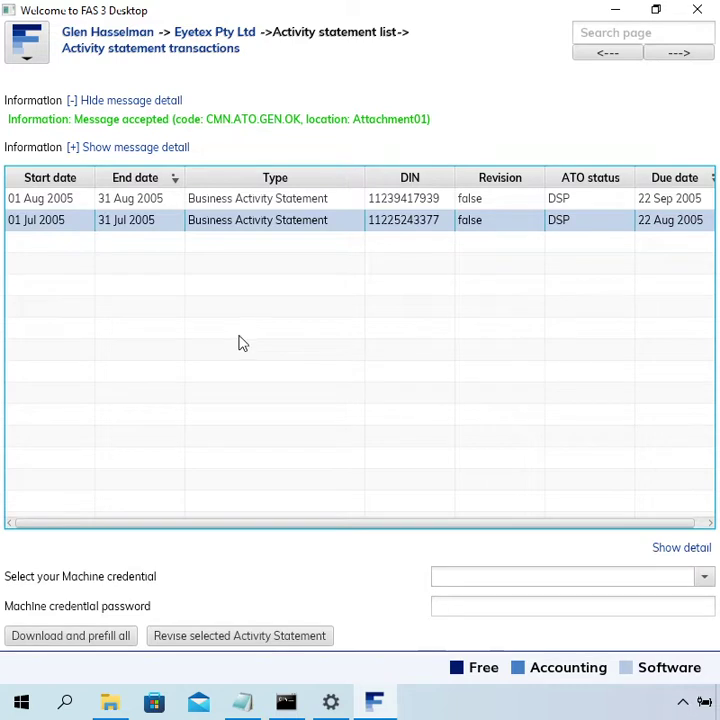
left_click(208, 640)
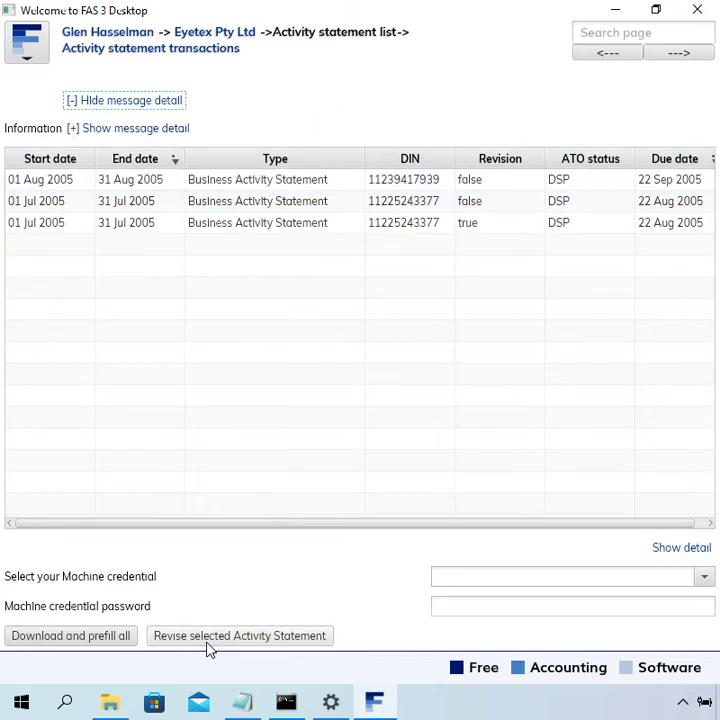
left_click(248, 230)
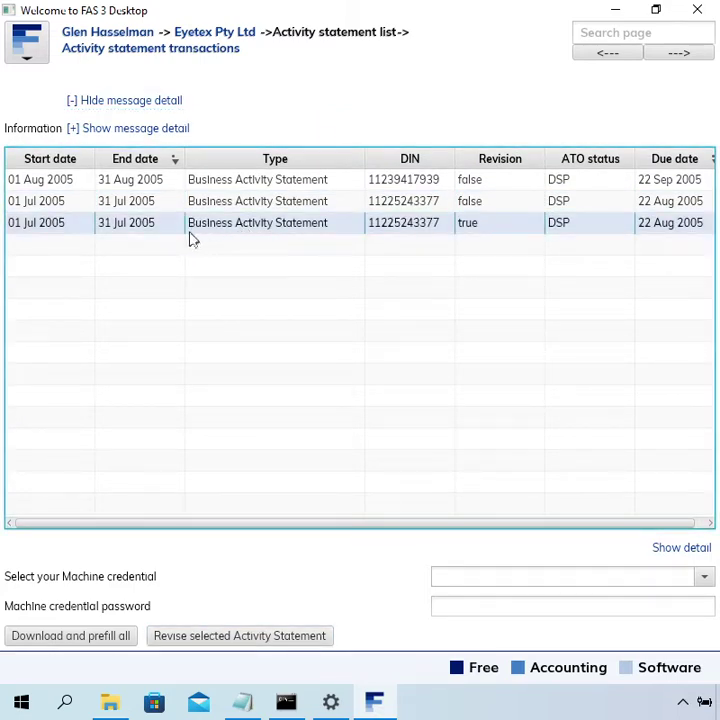
Compare the original and revised July 2005 entries, leaving the Revision true one selected
left_click(153, 204)
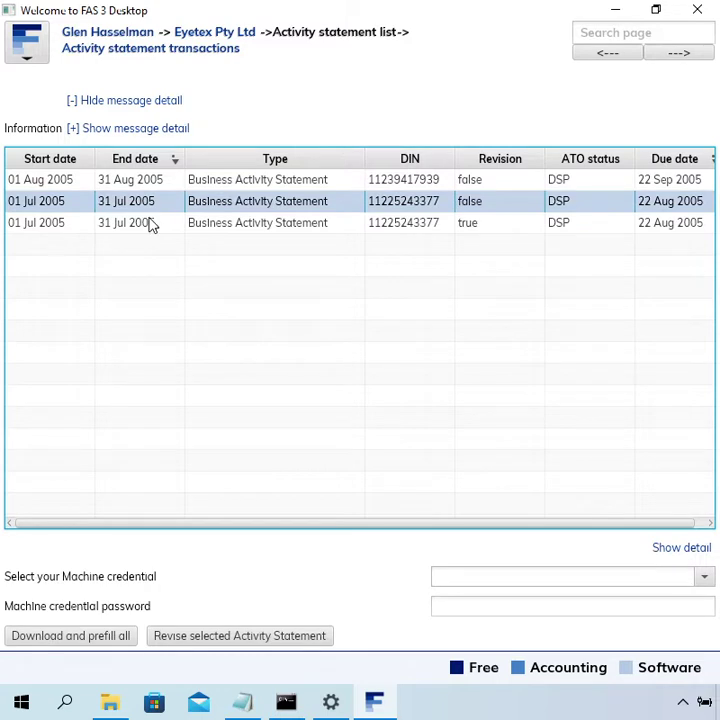
left_click(151, 224)
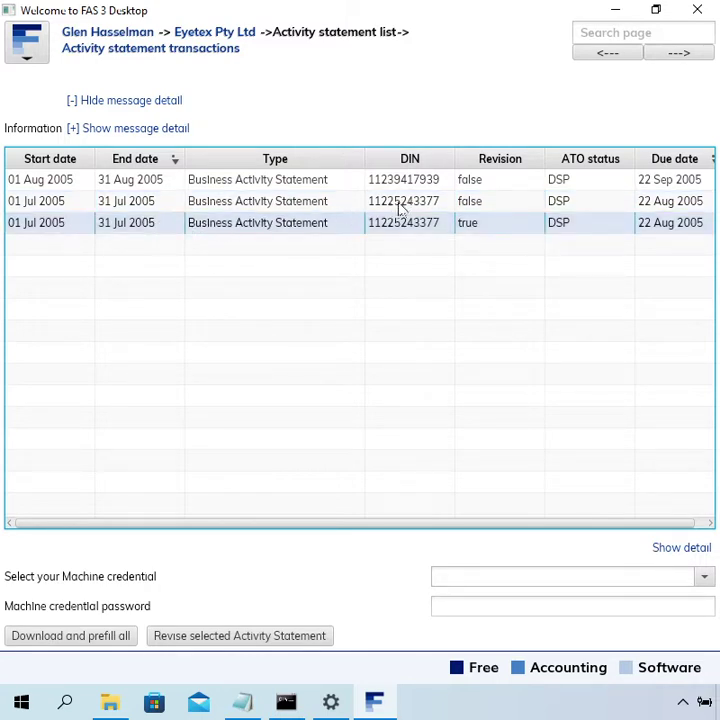
left_click(480, 204)
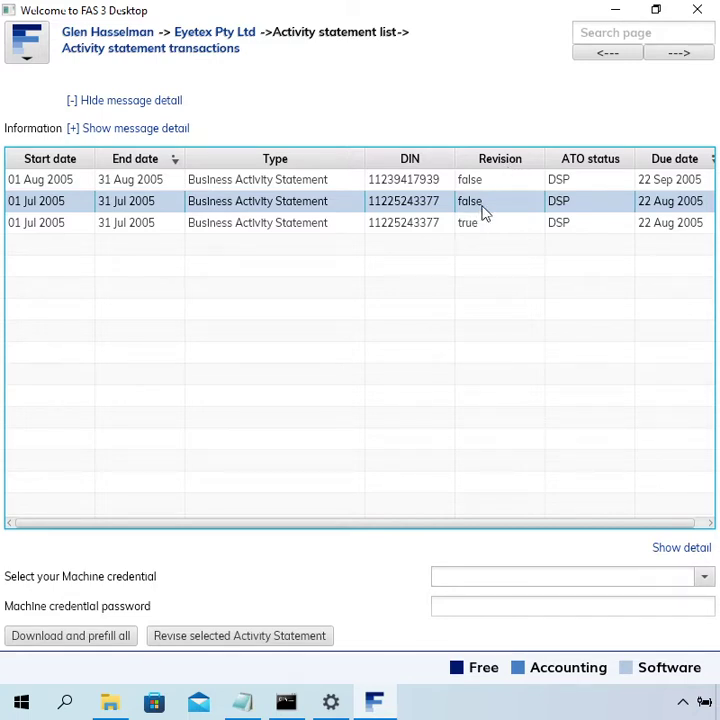
left_click(477, 235)
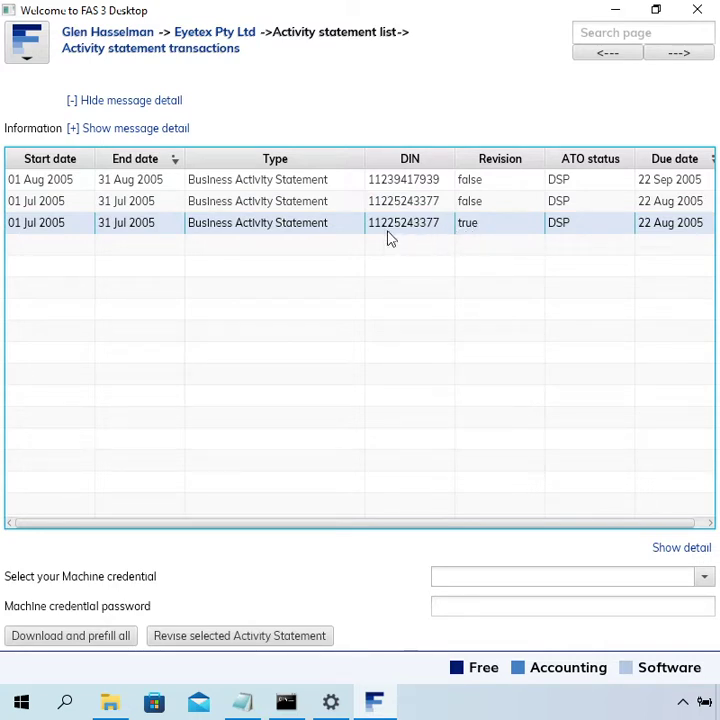
Open the revised July 2005 BAS transactions, showing four July lines with $310 sales and $75 purchases
double_click(314, 232)
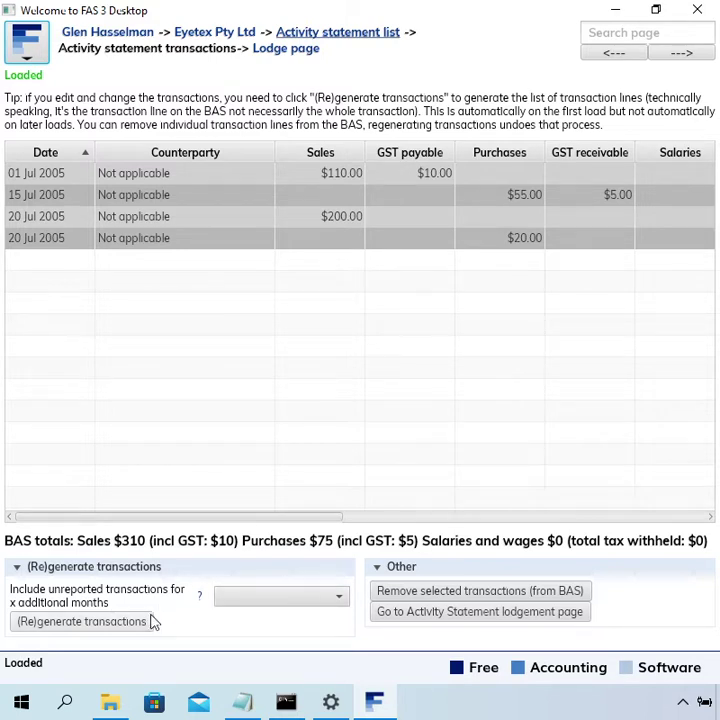
Regenerate the revised July BAS with no additional months, bringing purchases to $295
left_click(241, 606)
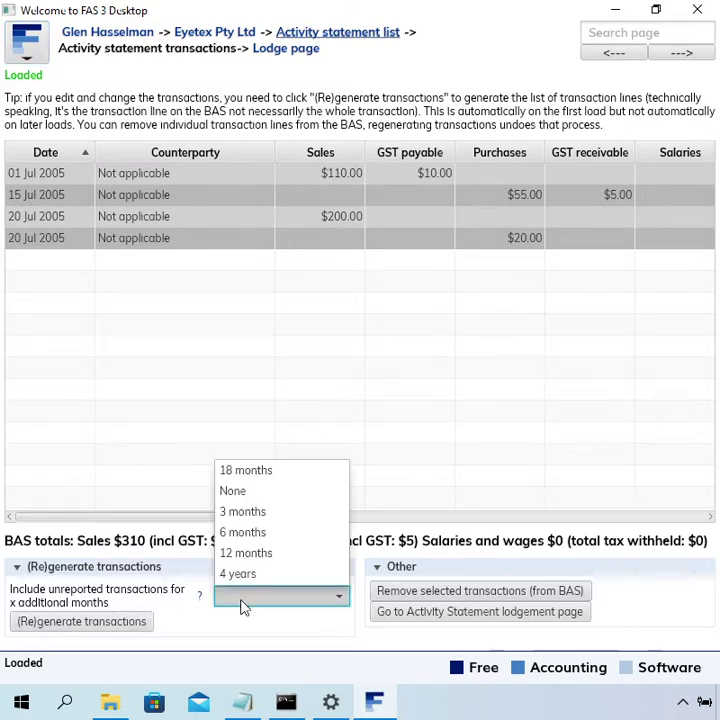
left_click(268, 500)
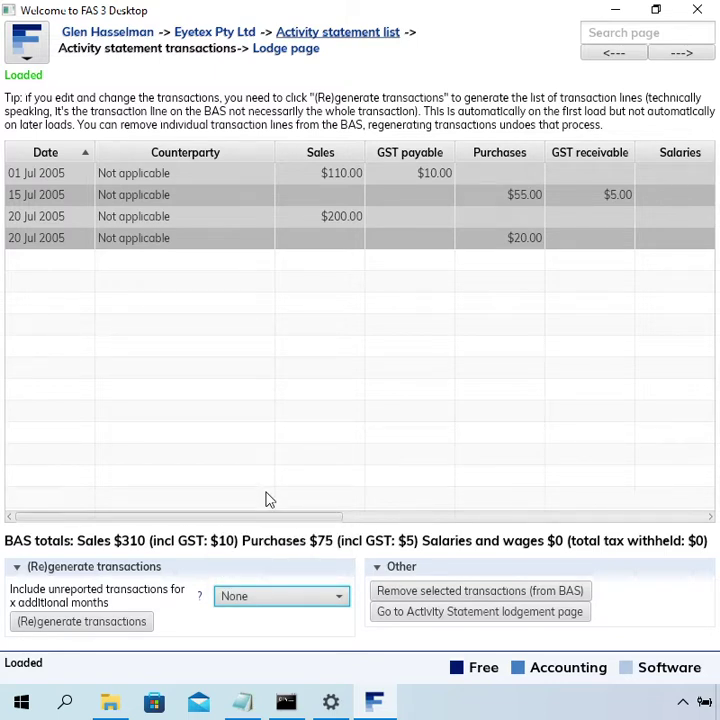
left_click(118, 624)
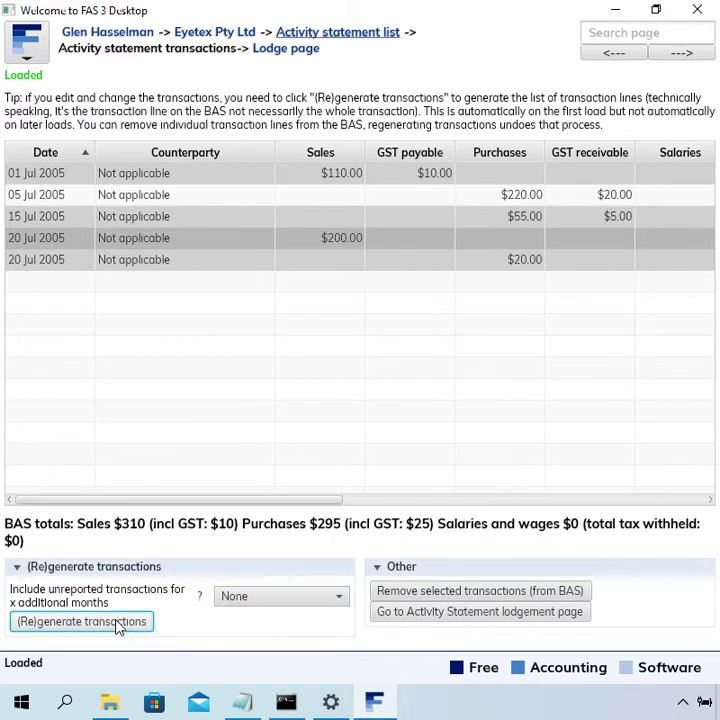
left_click(118, 196)
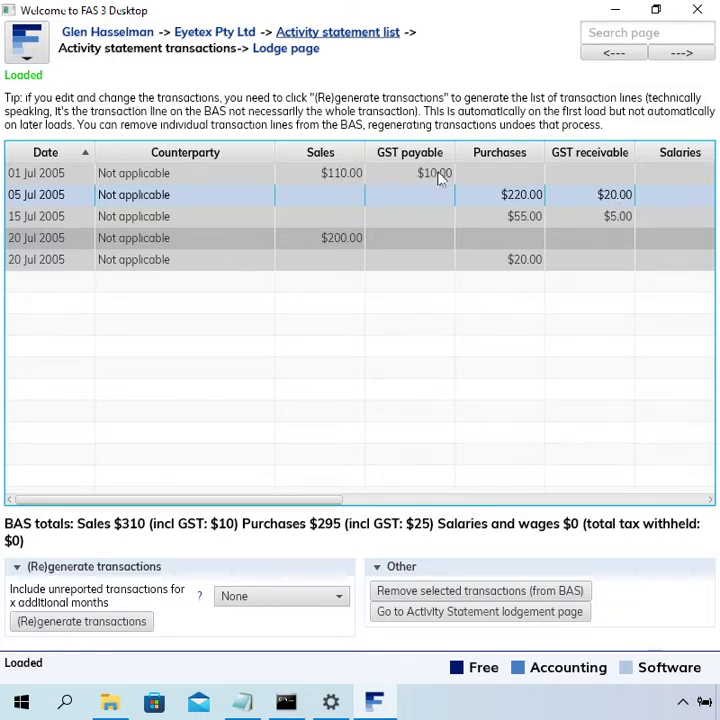
Go to the revised BAS's Lodge page showing a $15 refund and tick the declaration
left_click(300, 56)
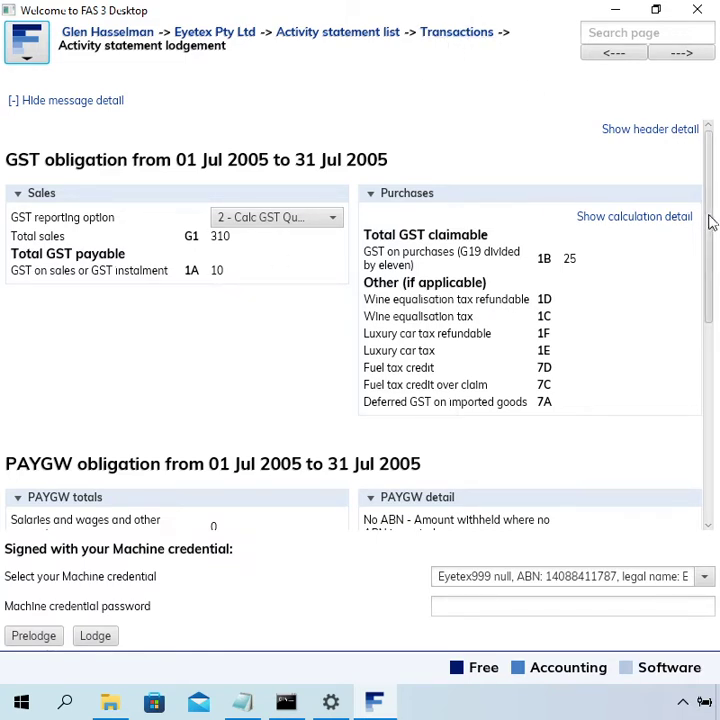
left_click_drag(710, 220, 710, 418)
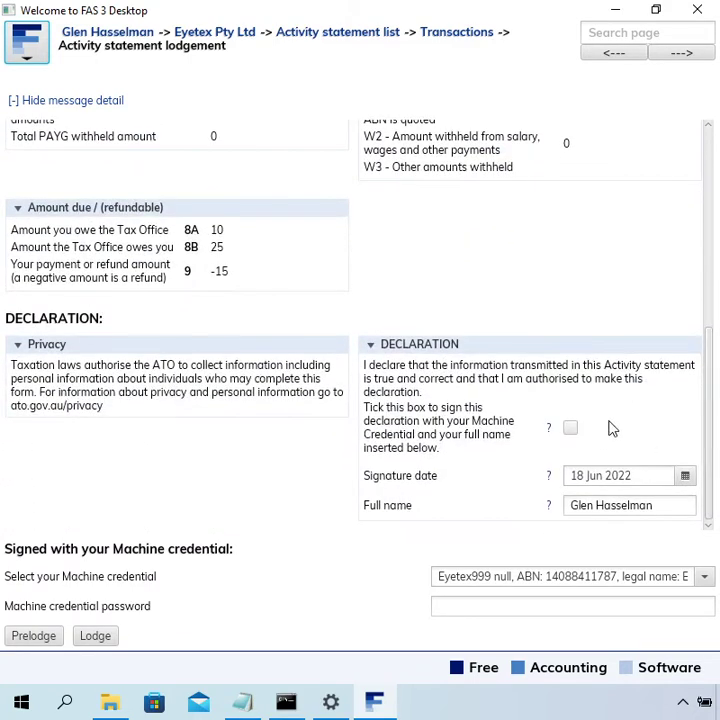
left_click(570, 428)
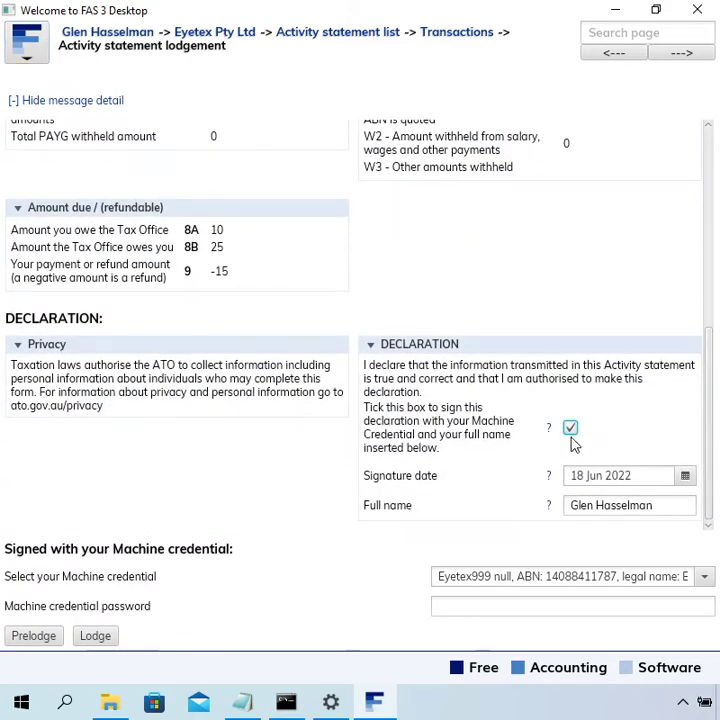
Return to the revised BAS transactions and select the restored 05 Jul 2005 purchase
left_click(453, 36)
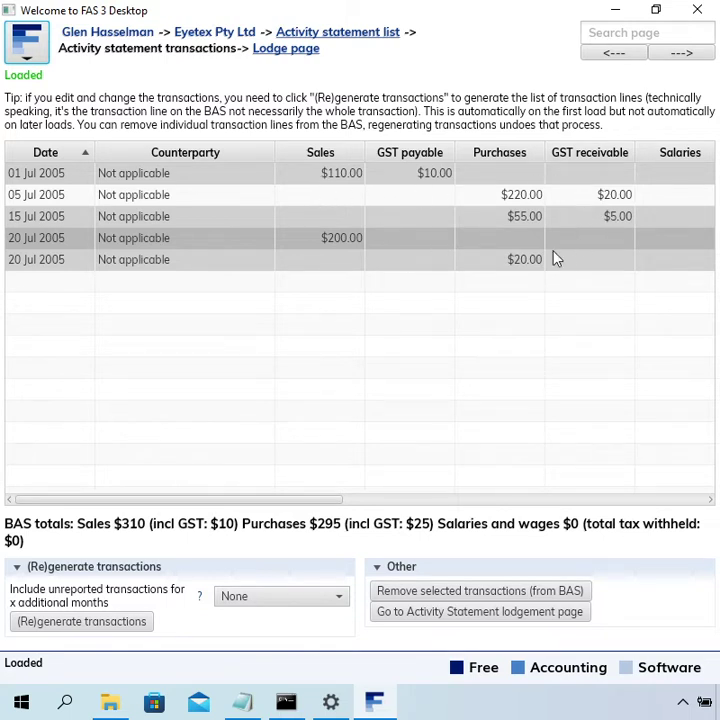
left_click(467, 197)
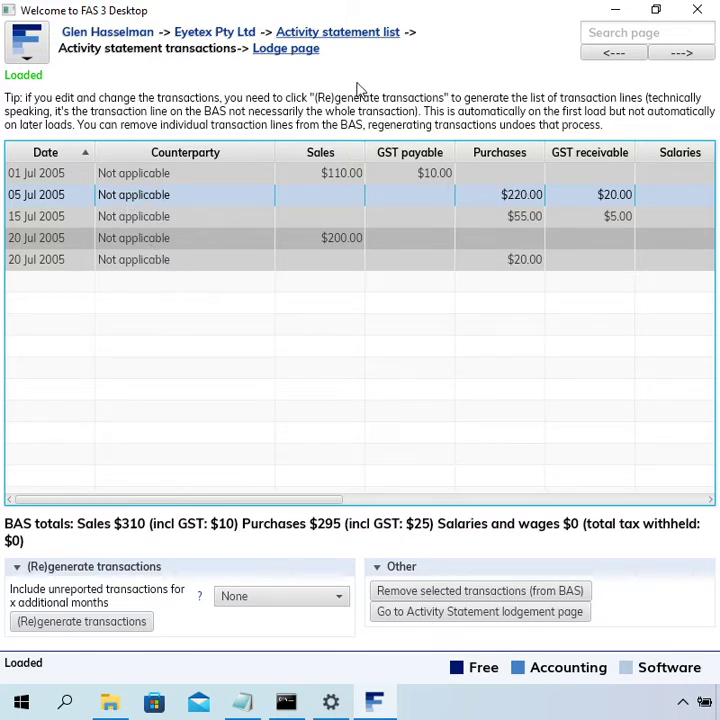
Open the original July 2005 BAS and check its four lines, purchases $75 with $5 GST
left_click(381, 36)
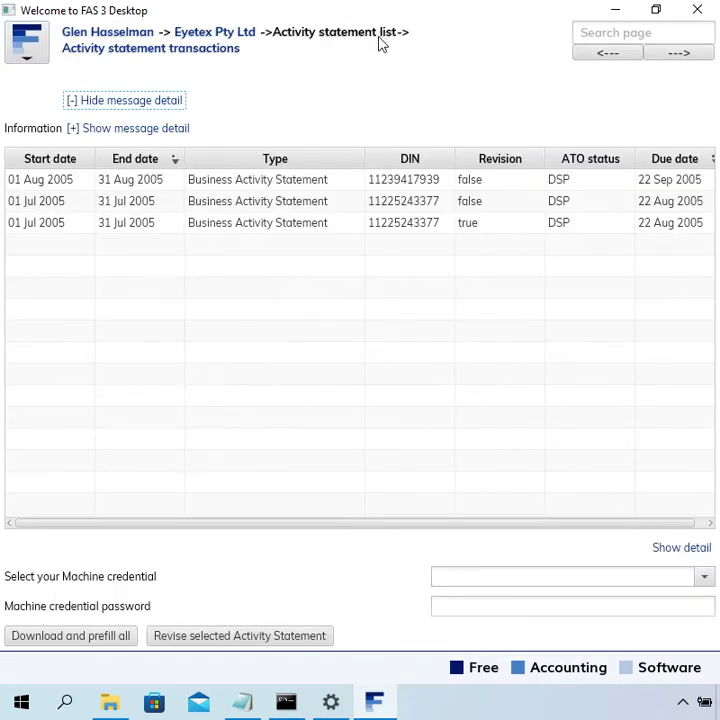
left_click(275, 202)
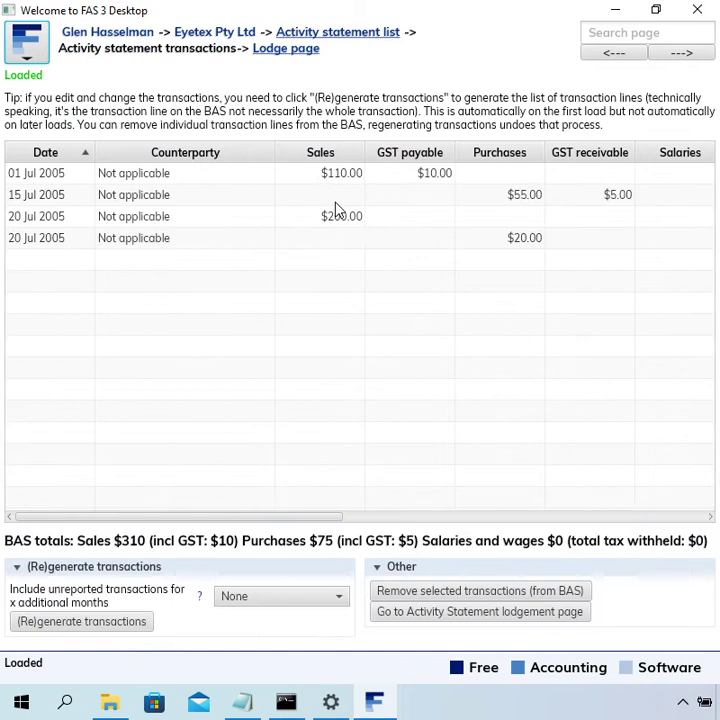
left_click(357, 181)
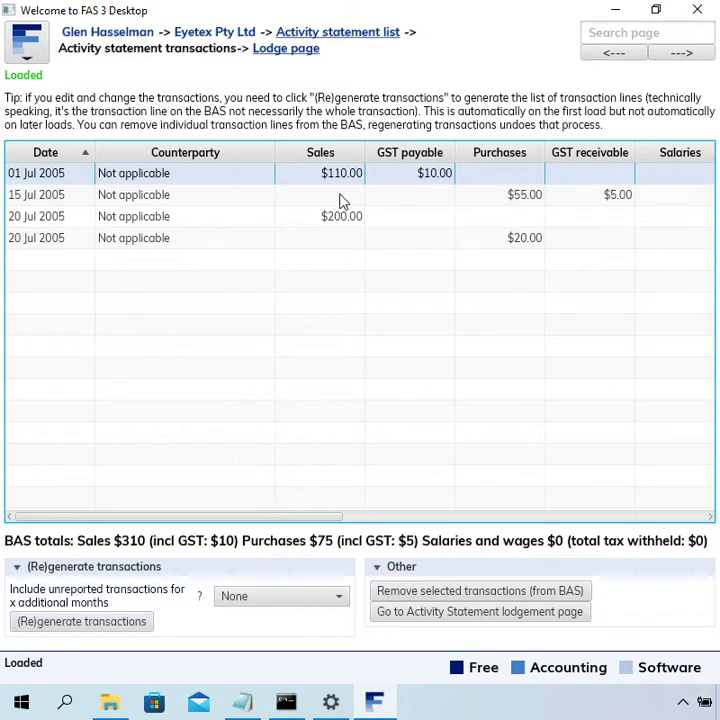
left_click(339, 196)
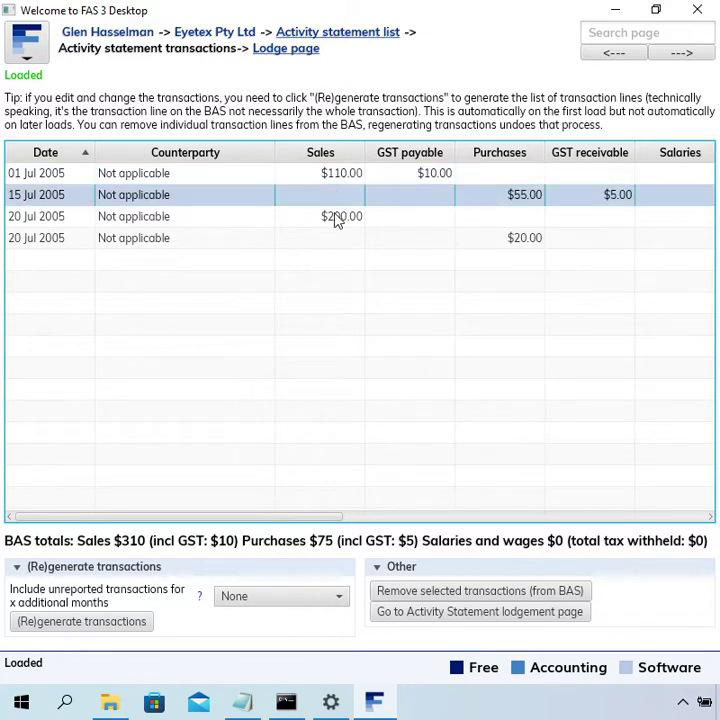
left_click(338, 219)
left_click(336, 237)
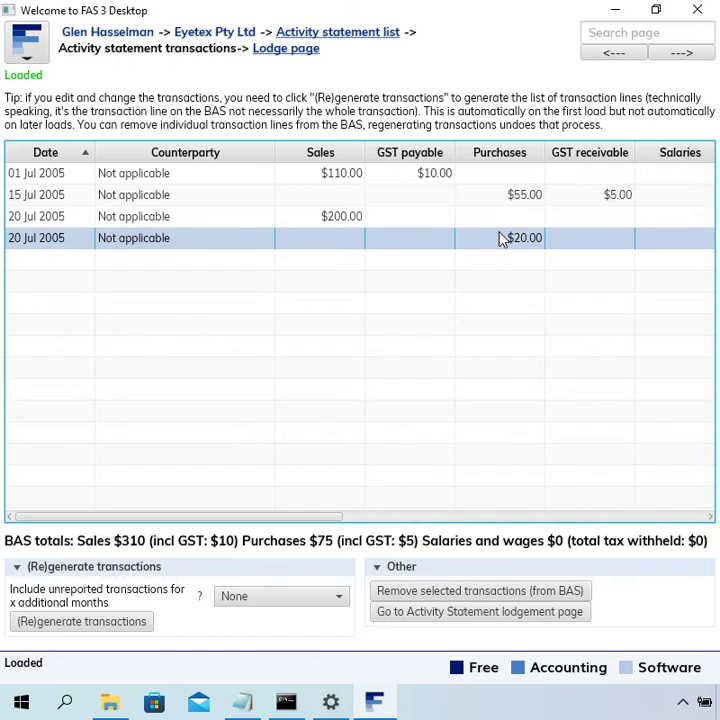
left_click(294, 215)
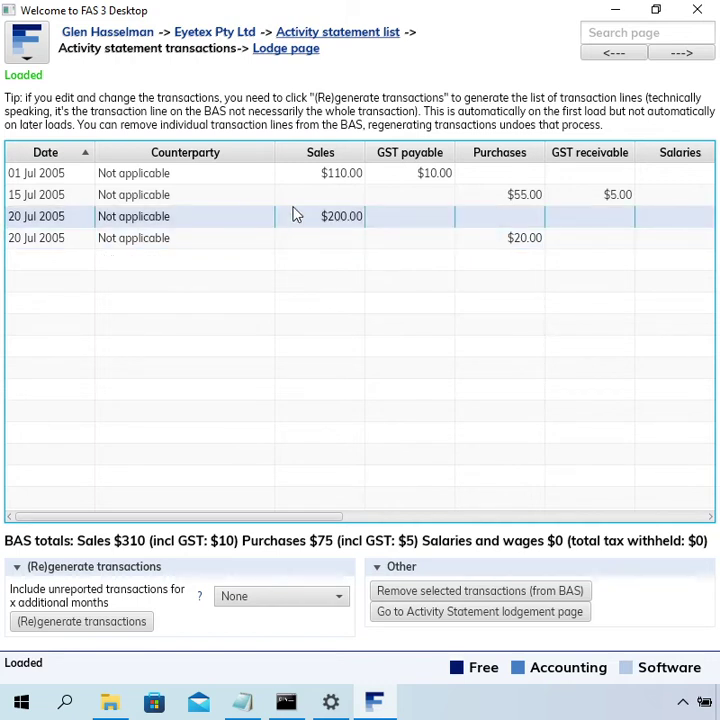
left_click(295, 199)
left_click(267, 178)
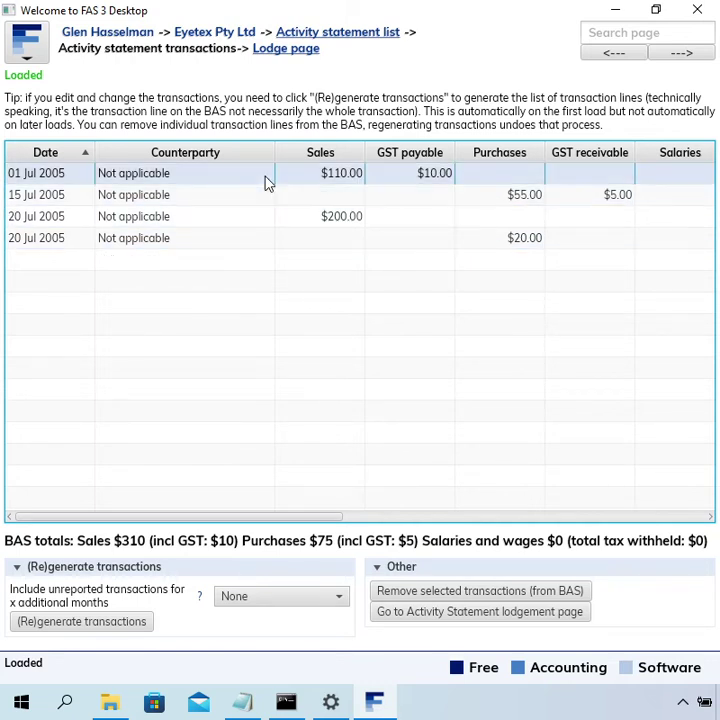